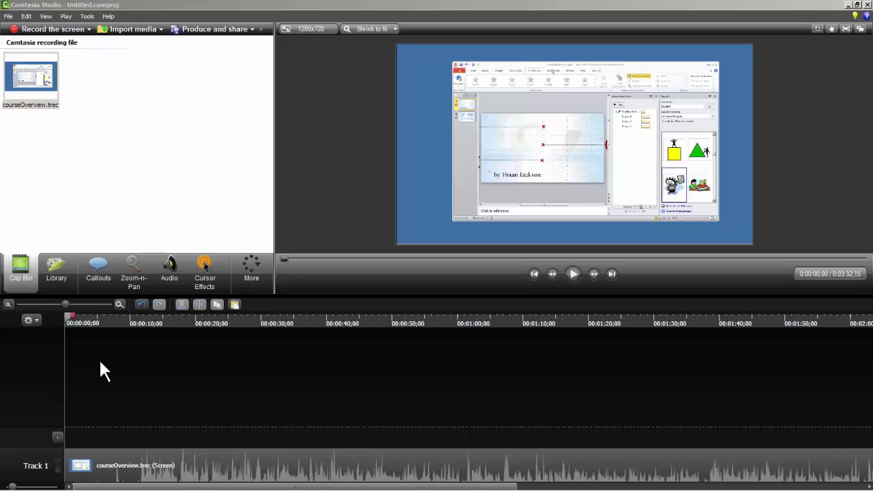
Scrub the playhead through the first minute of the courseOverview recording to preview its title and Course Overview slides
left_click(68, 315)
left_click_drag(68, 317, 208, 359)
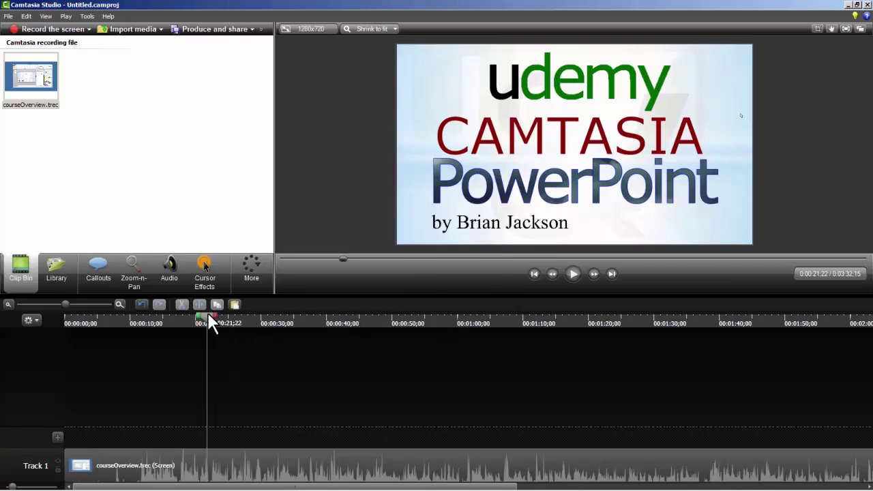
left_click_drag(212, 315, 416, 322)
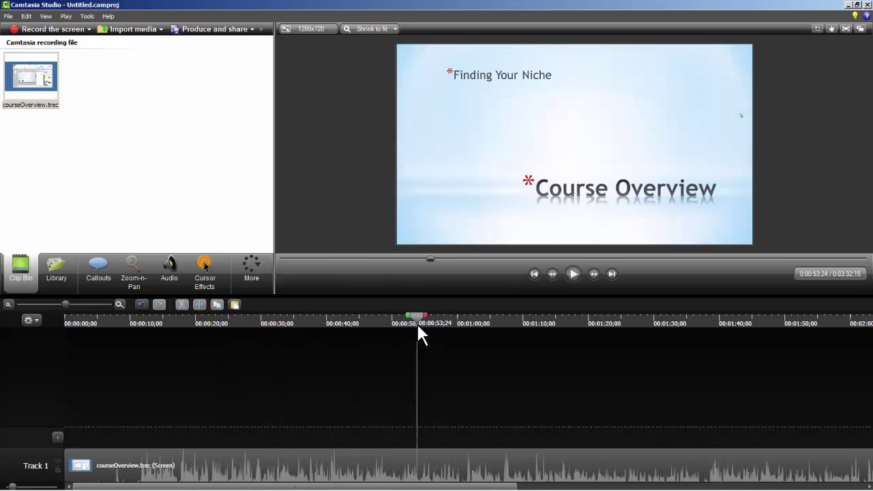
left_click(260, 318)
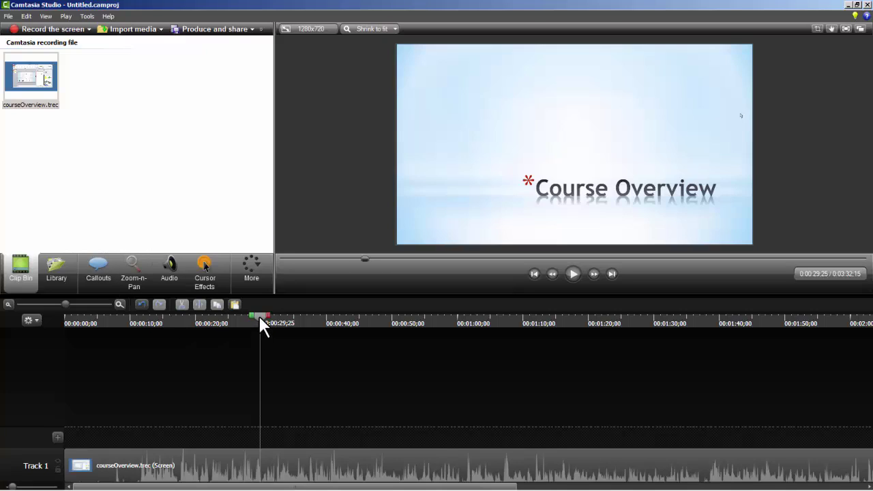
Select the clip's opening from the start to 0:00:10;23, preview that range, and cut it out of the timeline
left_click_drag(260, 316, 135, 336)
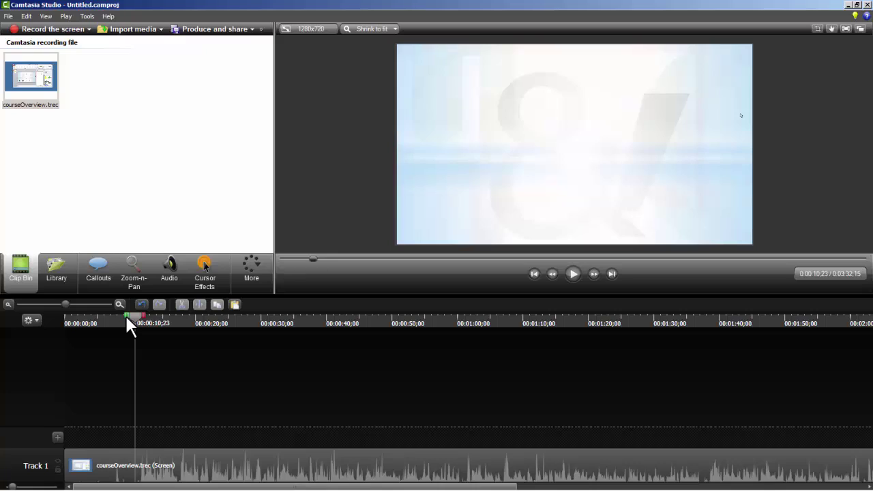
left_click_drag(125, 315, 50, 324)
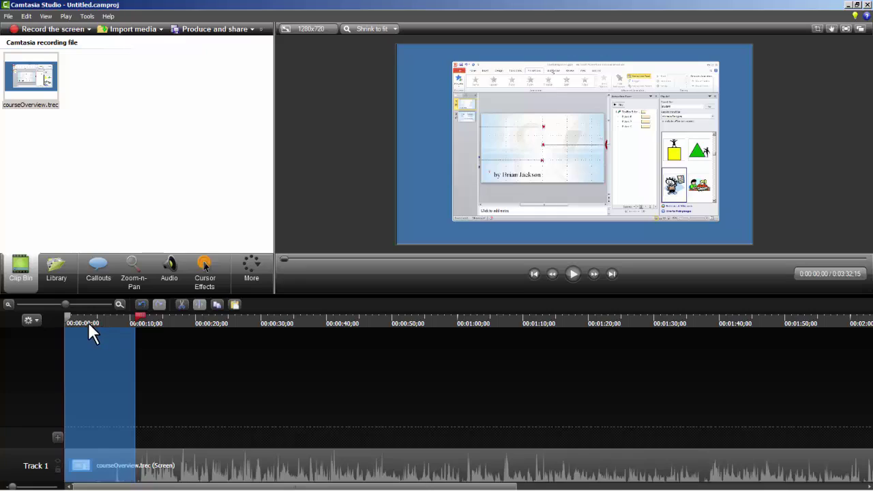
left_click(572, 272)
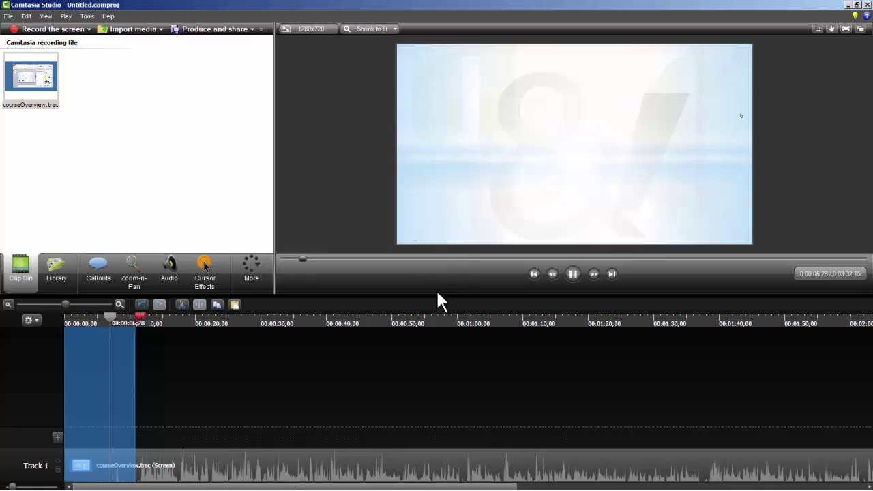
left_click(571, 274)
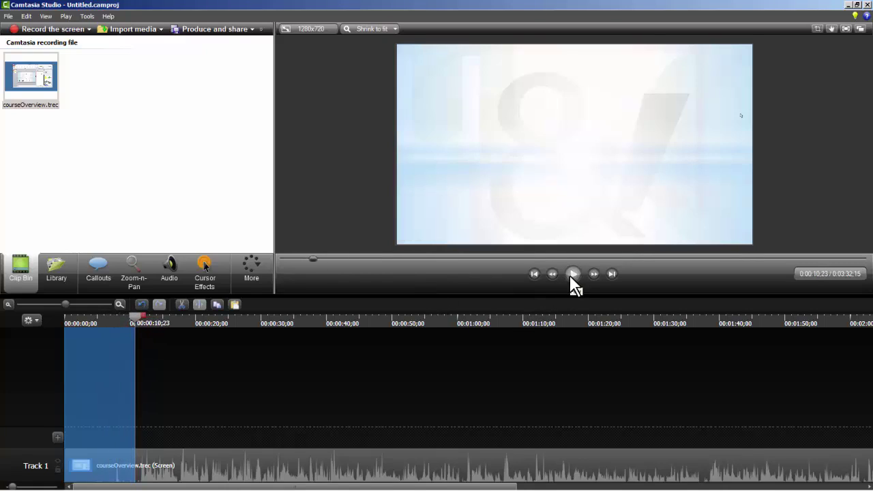
key("ctrl+Home")
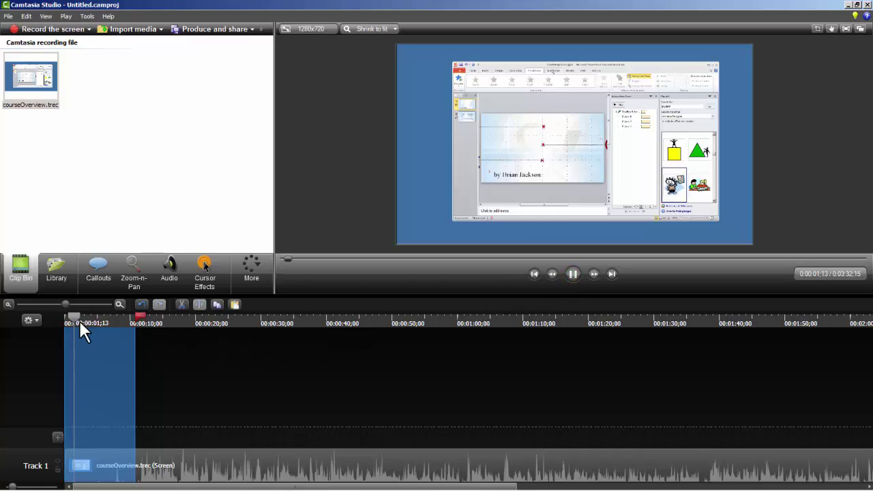
left_click(575, 272)
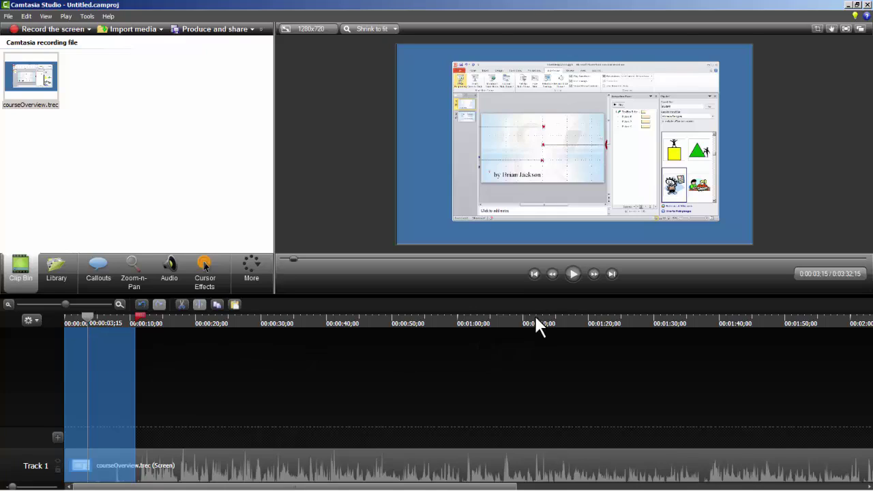
left_click(182, 304)
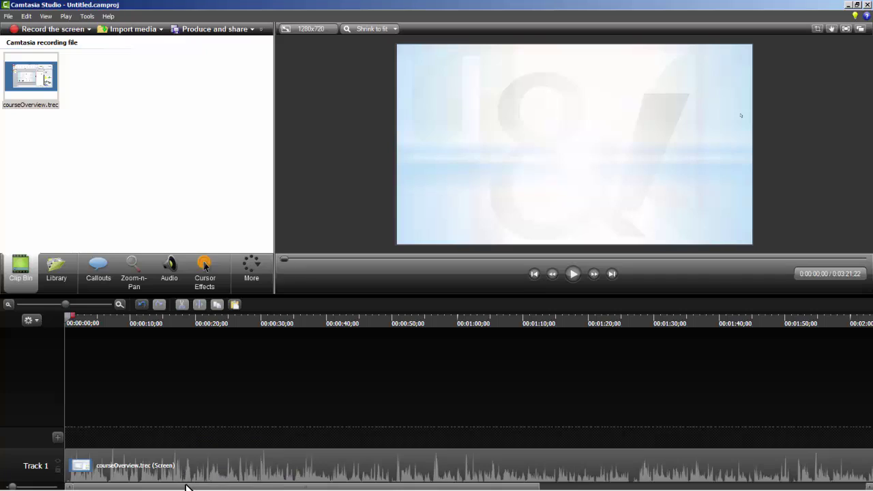
Inspect the courseOverview clip on Track 1 along its full length and at one-second detail, scrubbing to 0:00:03;09
left_click_drag(185, 486, 682, 489)
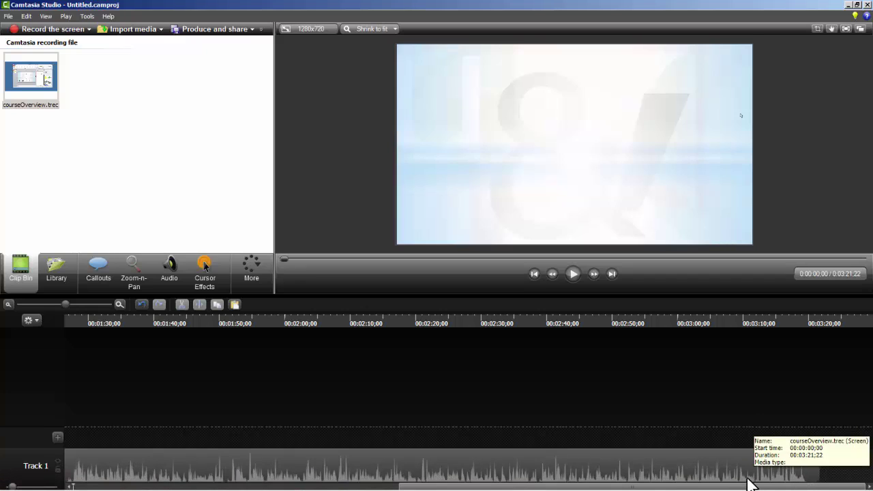
left_click_drag(742, 486, 411, 487)
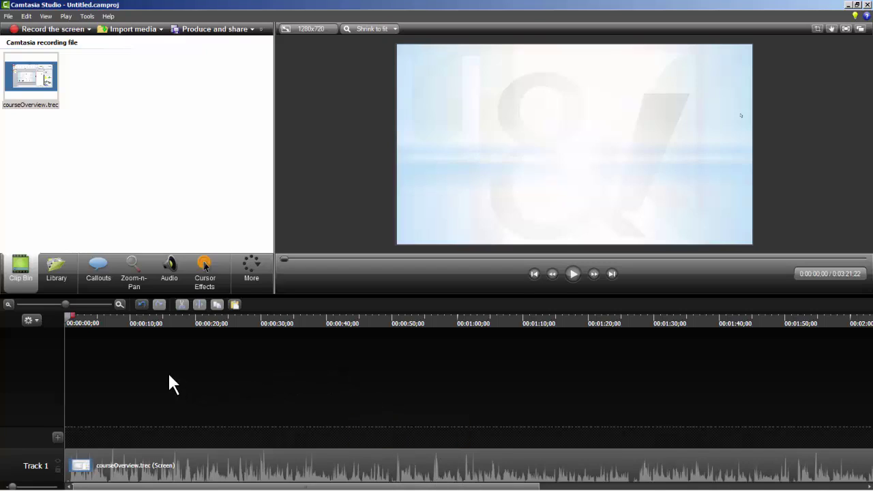
left_click(66, 304)
mouse_move(65, 304)
left_mouse_down()
mouse_move(56, 304)
mouse_move(77, 303)
mouse_move(56, 304)
left_mouse_up()
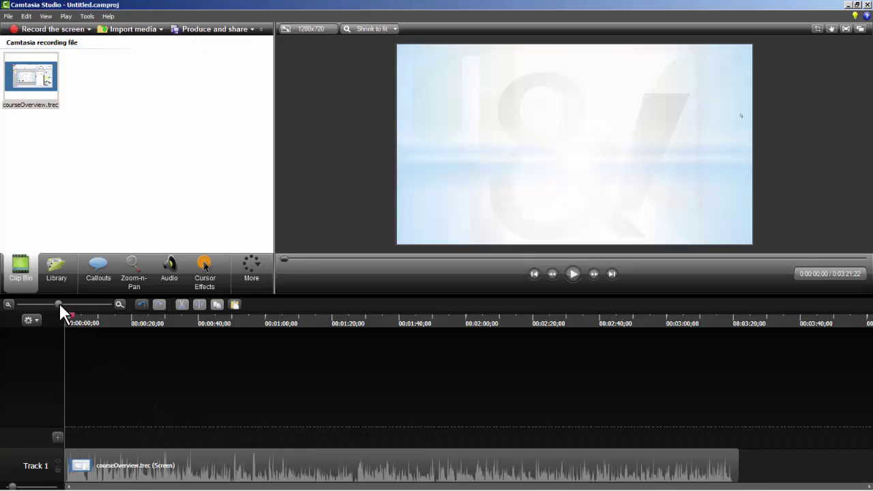
left_click_drag(60, 303, 96, 306)
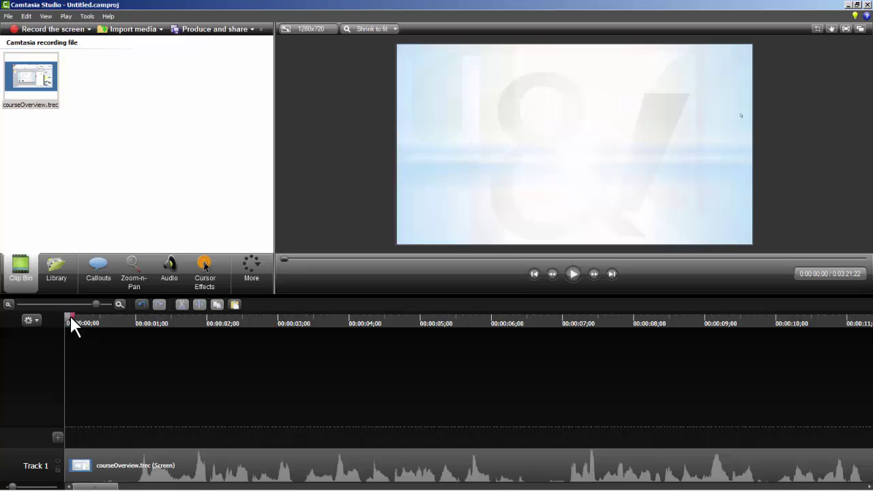
left_click_drag(68, 315, 298, 377)
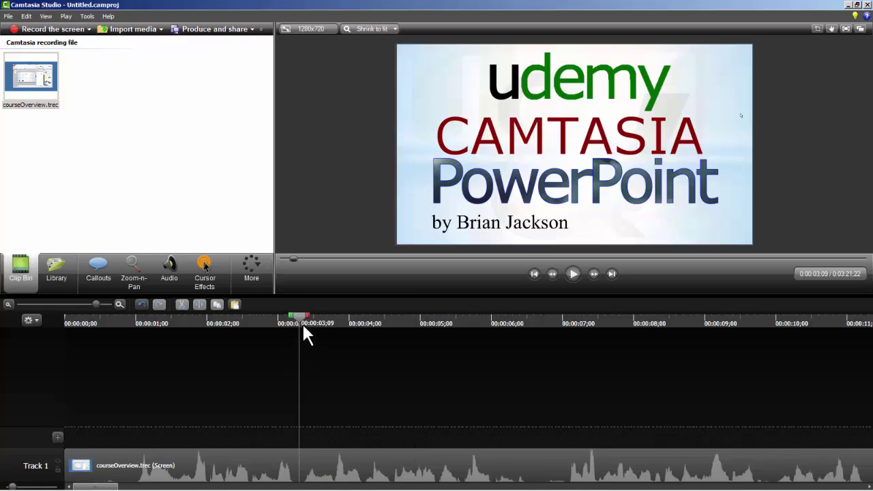
left_click_drag(305, 312, 287, 331)
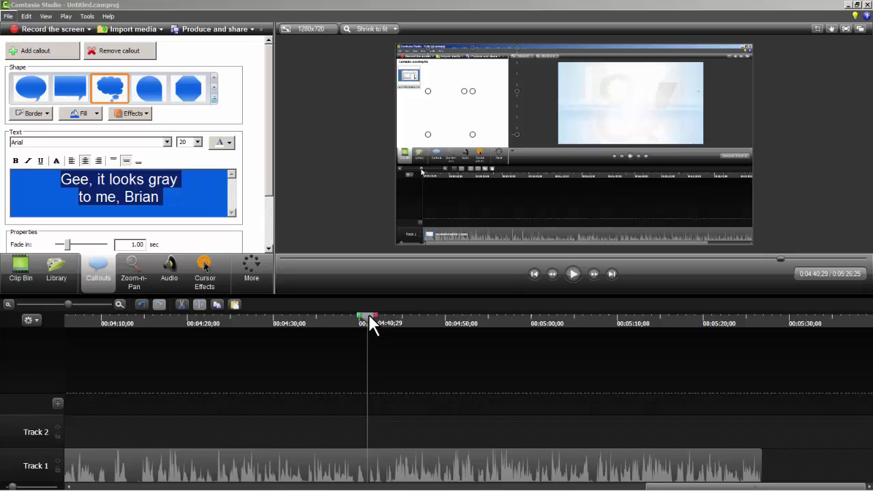
Copy the roughly seven-second section ending at 0:04:41;29 and paste it at the end of Track 1, at 0:05:26;25
left_click_drag(373, 316, 699, 366)
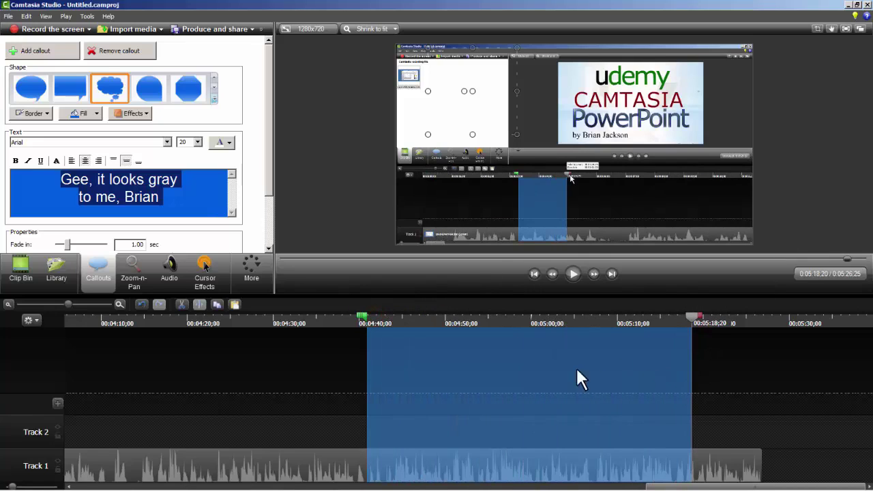
left_click(690, 315)
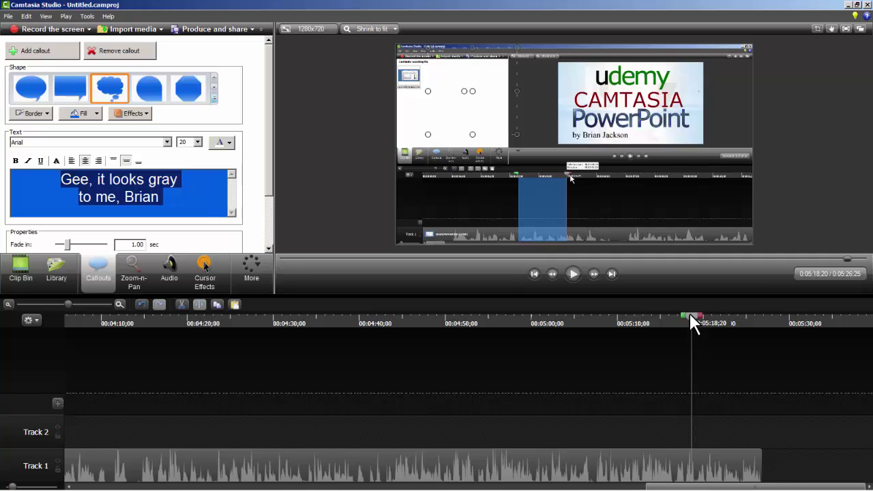
mouse_move(690, 315)
left_mouse_down()
mouse_move(596, 324)
mouse_move(312, 301)
mouse_move(320, 315)
mouse_move(382, 315)
left_mouse_up()
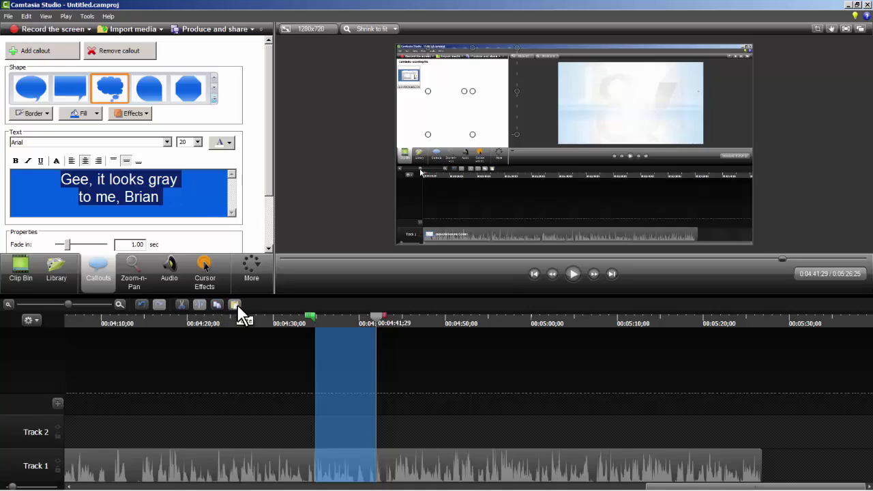
left_click(373, 315)
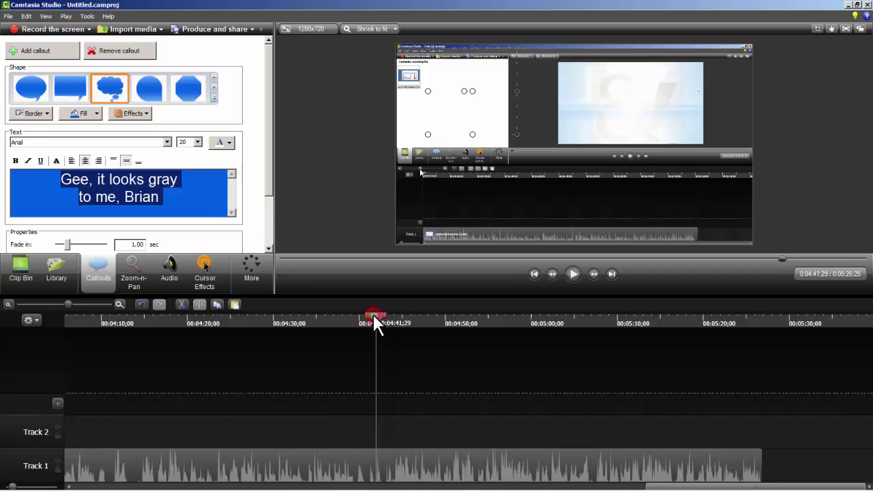
left_click_drag(373, 315, 568, 319)
left_click_drag(626, 344, 758, 340)
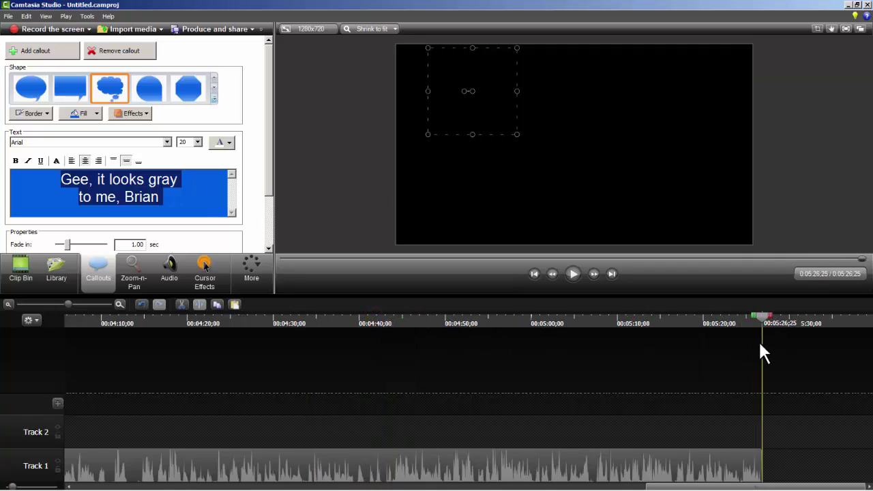
left_click(235, 305)
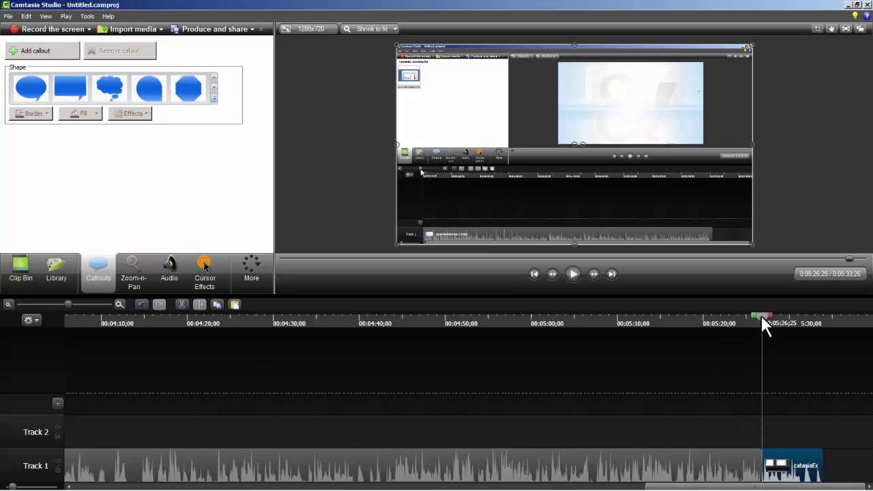
Split the long clip on Track 1 at 0:04:33;26
left_click_drag(761, 314, 307, 371)
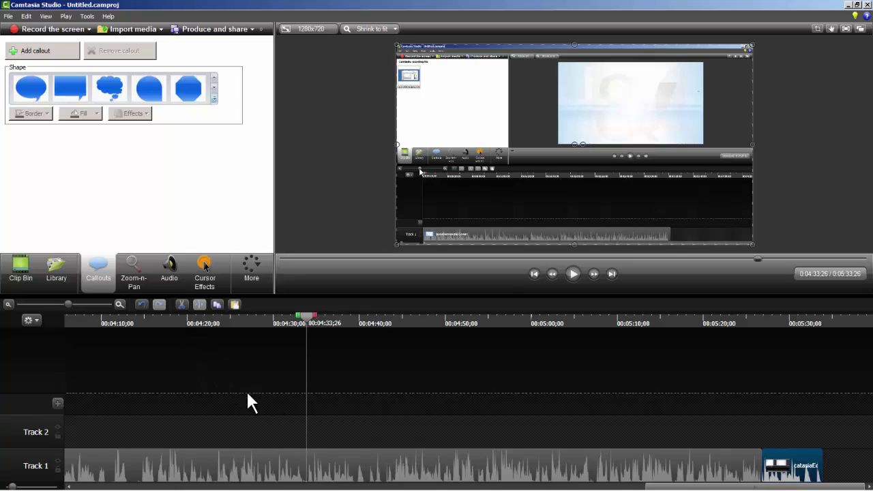
left_click(311, 467)
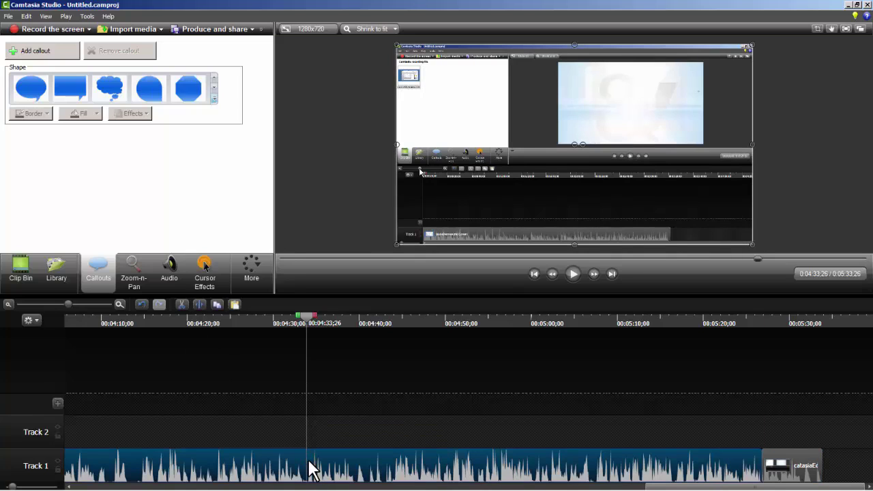
left_click(199, 303)
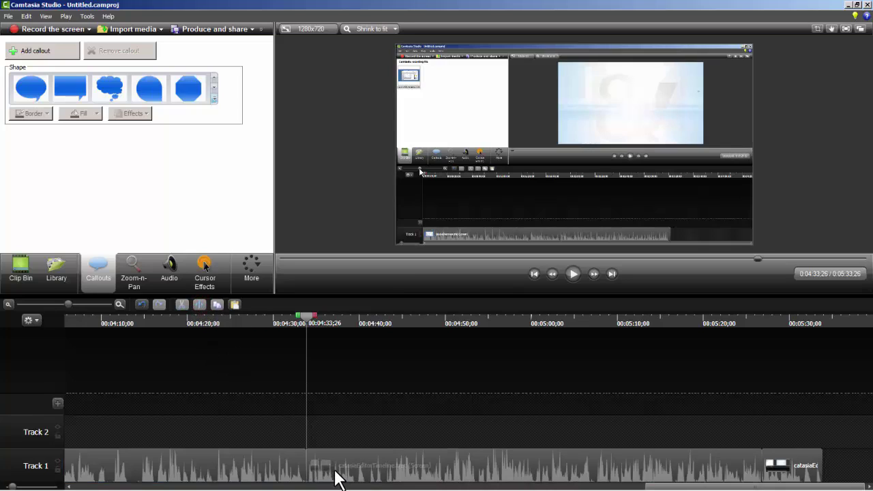
Shift the pasted end clip and the second split piece forward to open a gap of about two seconds, undoing and redoing the last move
left_click(797, 465)
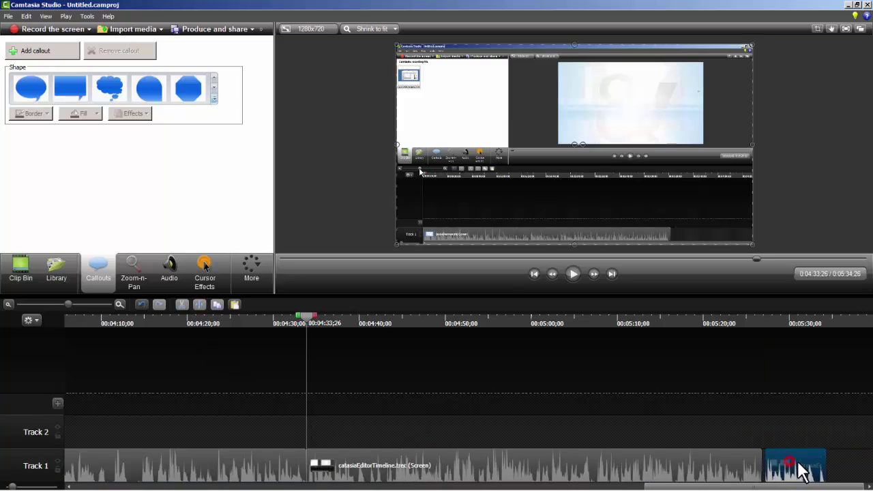
left_click(515, 467)
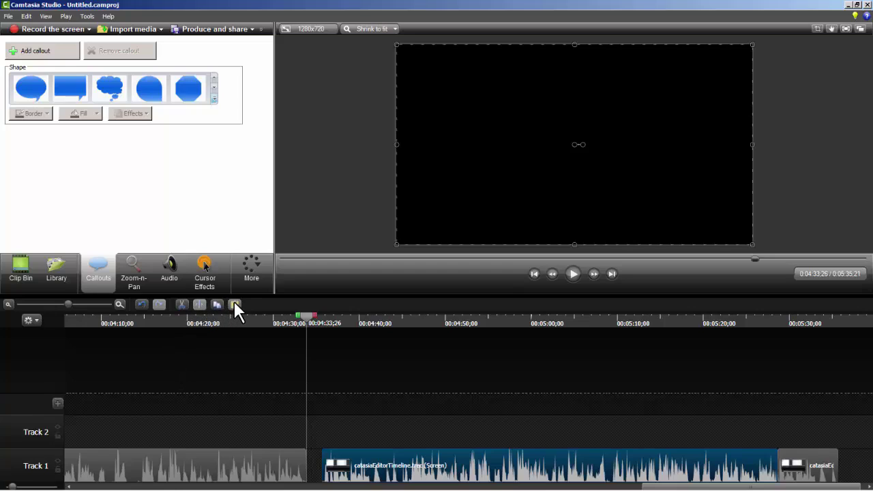
left_click(142, 304)
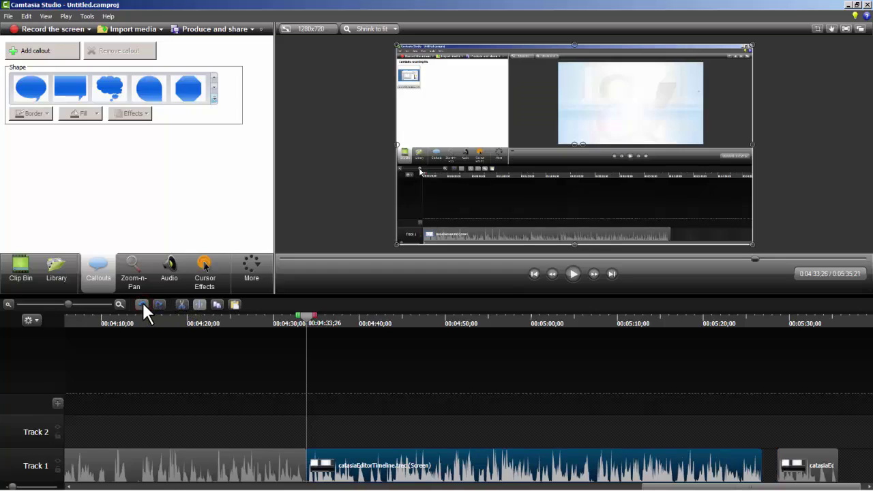
left_click(156, 304)
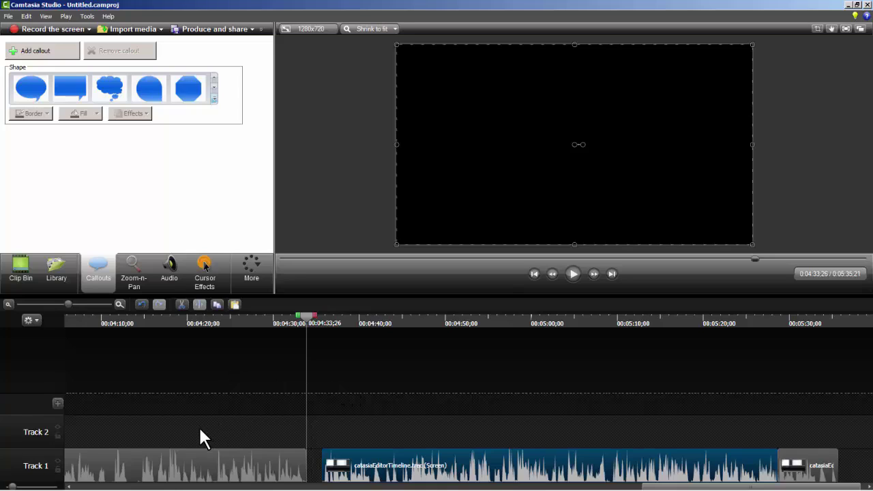
Add courseOverview.trec to Track 2 and position it to start at about 0:04:22;08, above the split clips
left_click(27, 275)
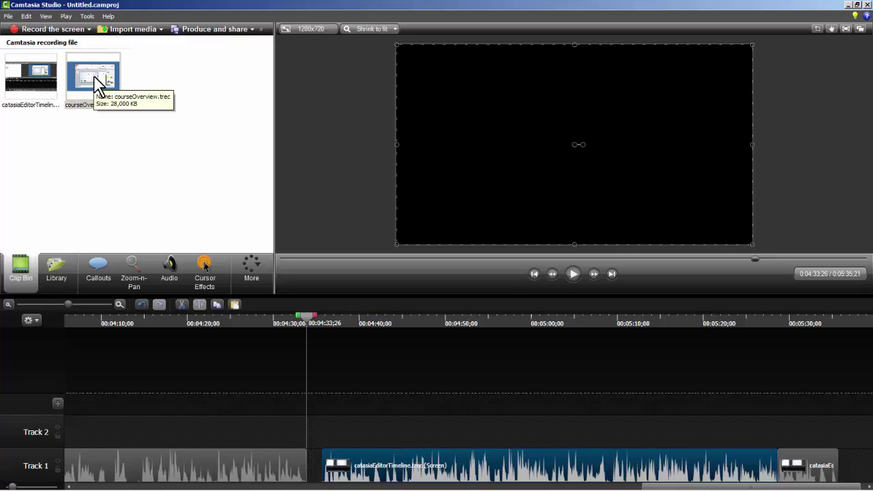
left_click_drag(95, 83, 93, 425)
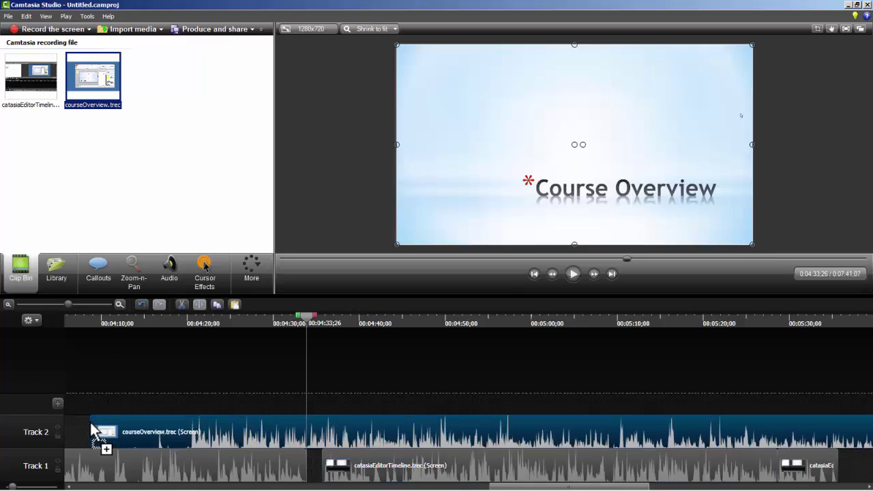
left_click(182, 434)
left_click_drag(181, 432, 154, 434)
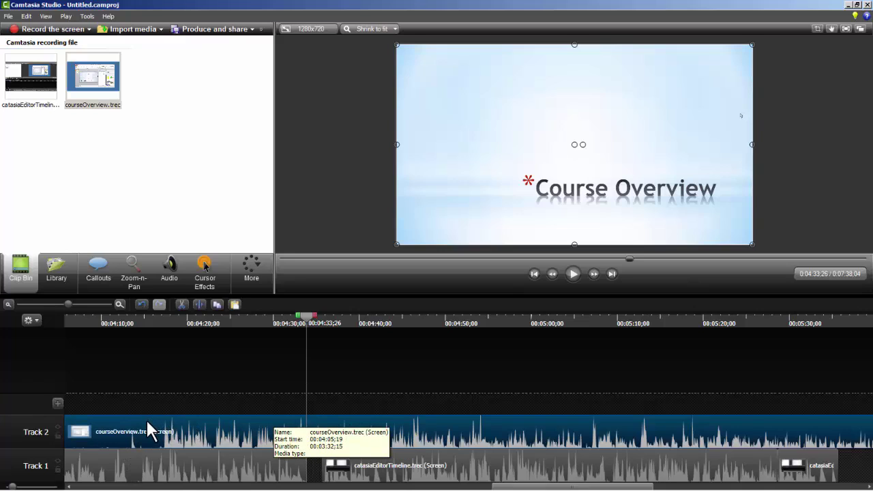
left_click_drag(150, 431, 292, 432)
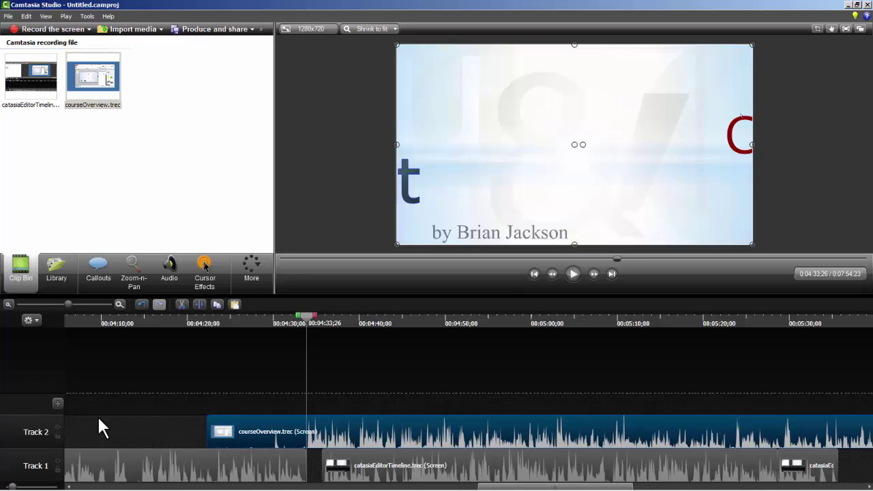
Lock Track 1 and cut the courseOverview clip's opening from 0:04:22;08 to 0:04:33;26 on Track 2
left_click(57, 469)
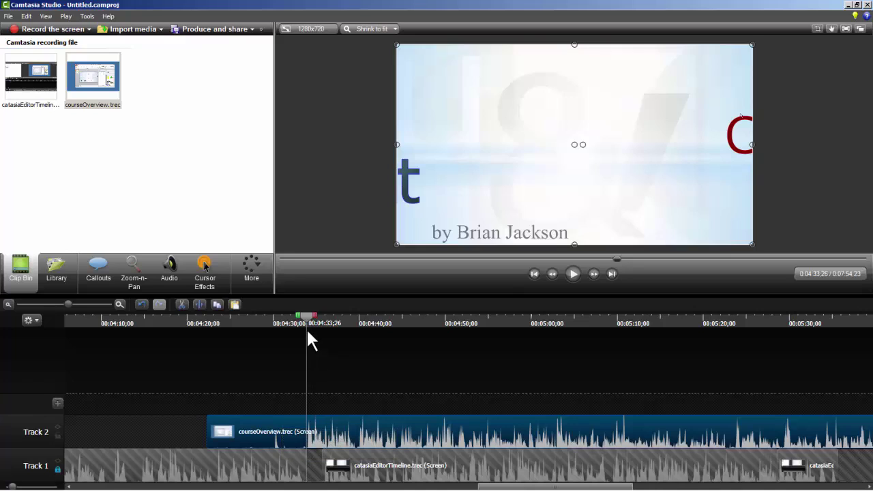
left_click_drag(297, 314, 200, 320)
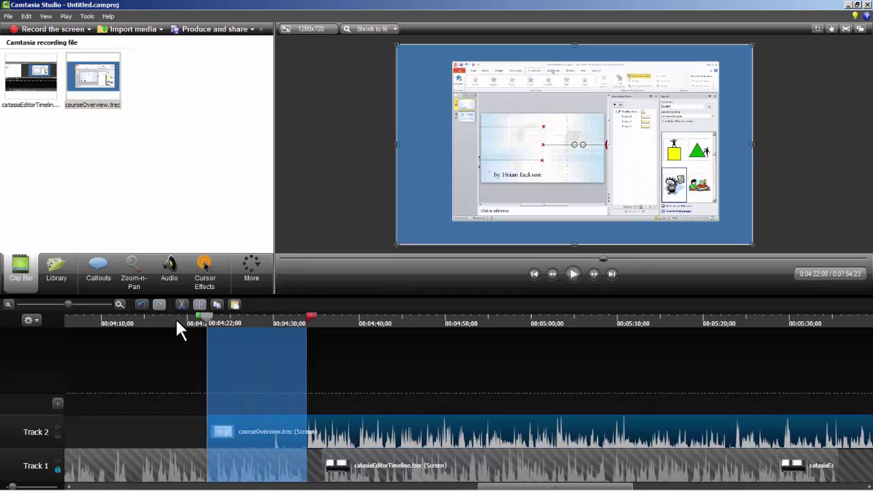
left_click(181, 304)
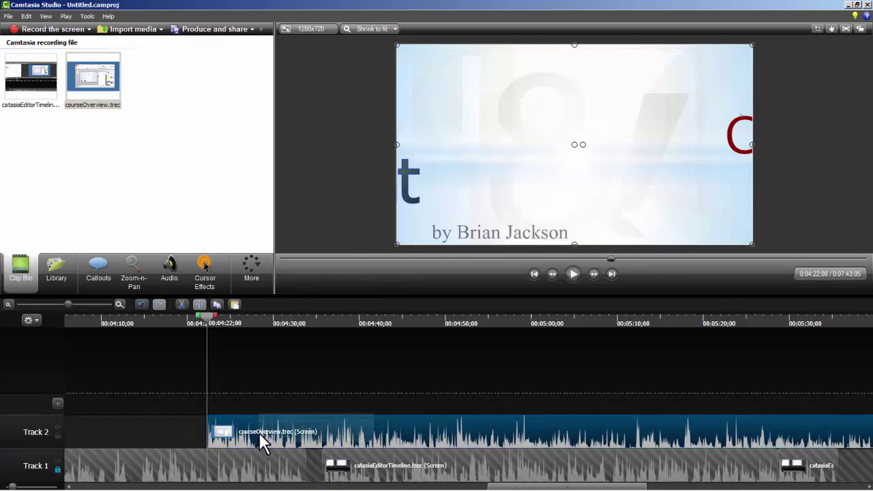
Align the courseOverview clip's start with the gap at 0:04:33;26 and cut away everything in it after 0:04:35;21
left_click_drag(246, 434, 324, 438)
mouse_move(212, 318)
left_mouse_down()
mouse_move(318, 341)
mouse_move(346, 325)
mouse_move(630, 371)
mouse_move(863, 319)
mouse_move(852, 406)
mouse_move(869, 412)
mouse_move(870, 424)
left_mouse_up()
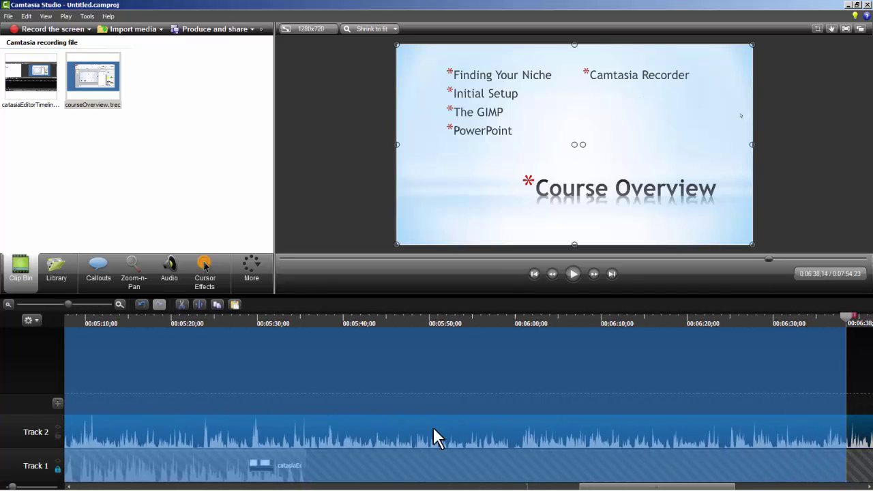
left_click(183, 305)
left_click(179, 430)
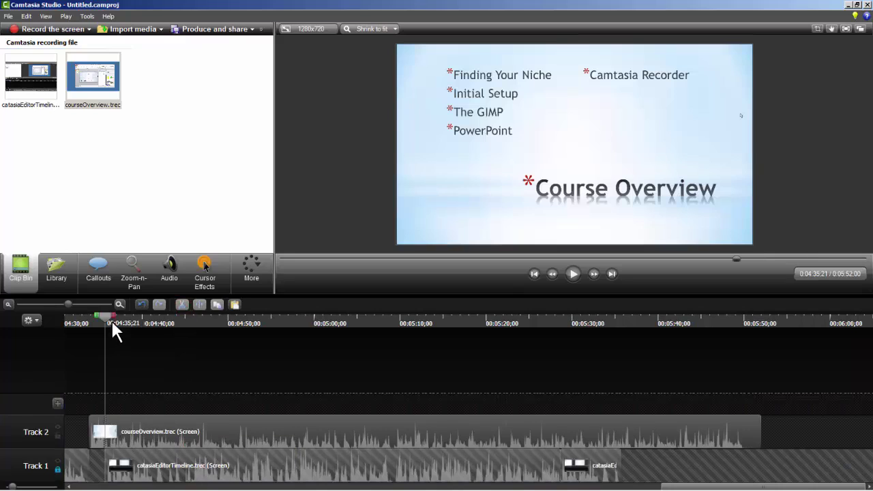
left_click_drag(113, 318, 770, 414)
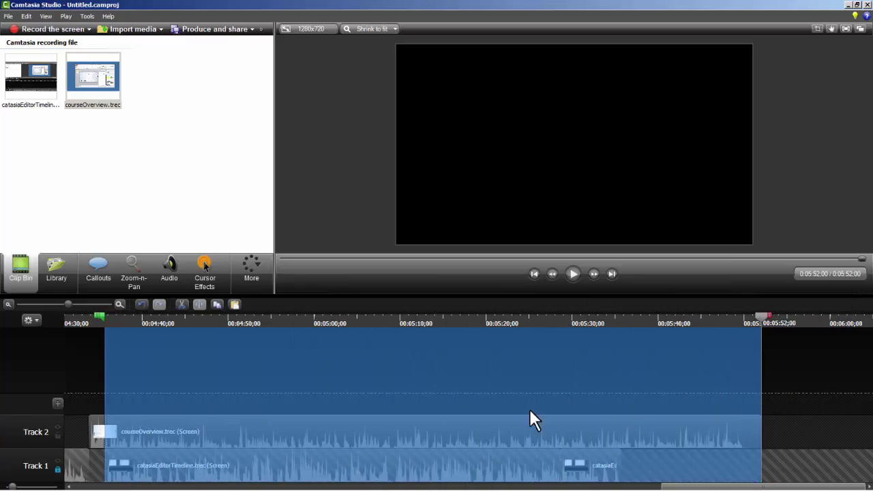
left_click(181, 305)
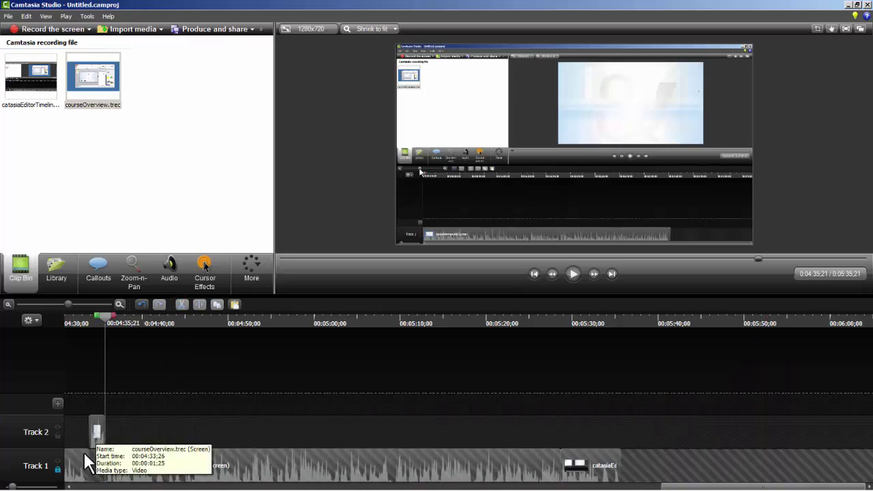